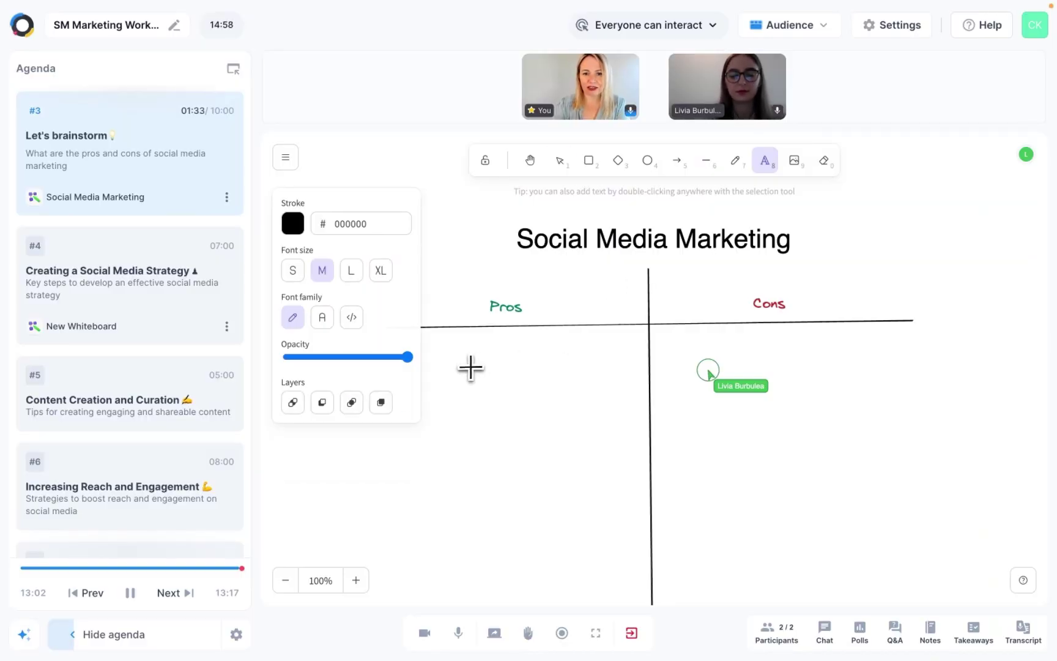
# Add 'Cost-effective' as a Pros point and nudge the text into position.
pyautogui.write('Cost-effective')
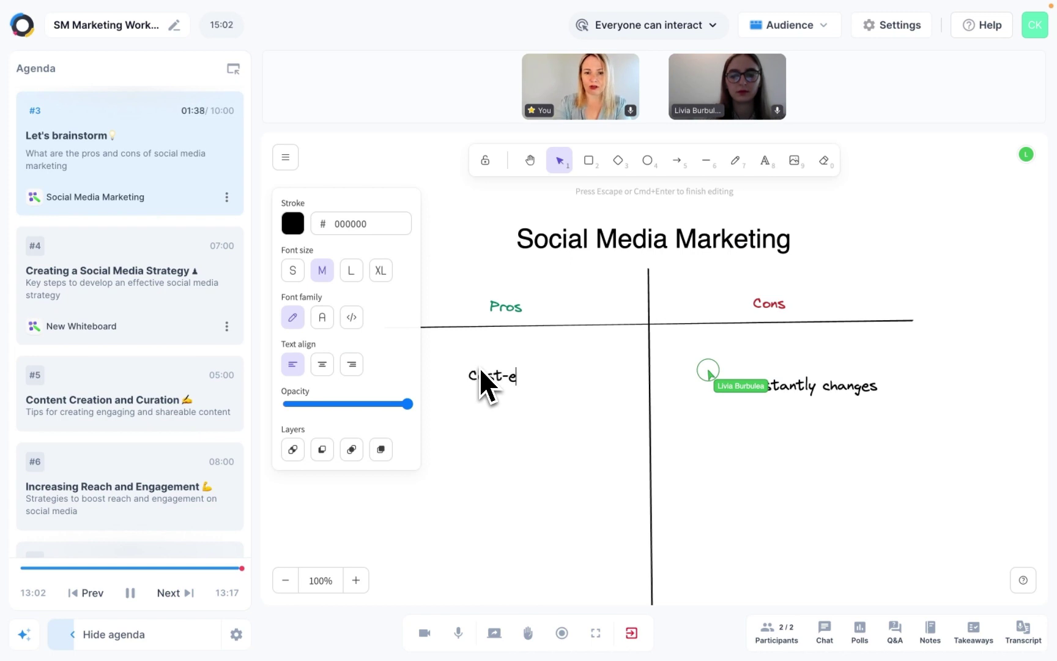
pyautogui.click(540, 410)
pyautogui.moveTo(524, 379); pyautogui.dragTo(512, 363)
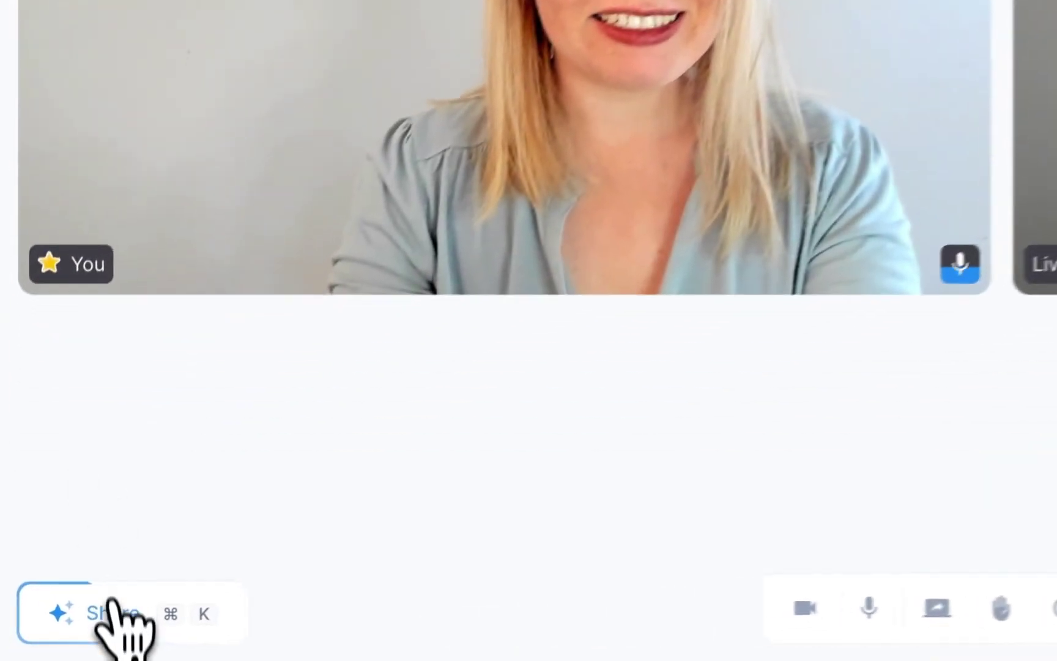
# Create a new blank whiteboard through Share > Embed a tool > Whiteboard.
pyautogui.click(113, 612)
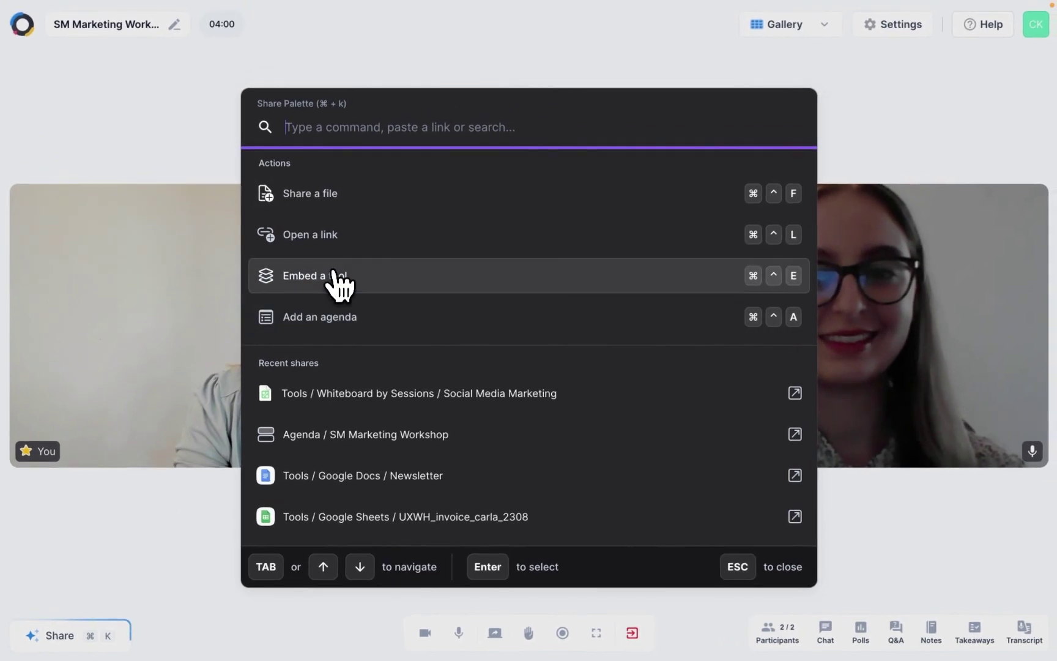
pyautogui.click(336, 273)
pyautogui.click(335, 276)
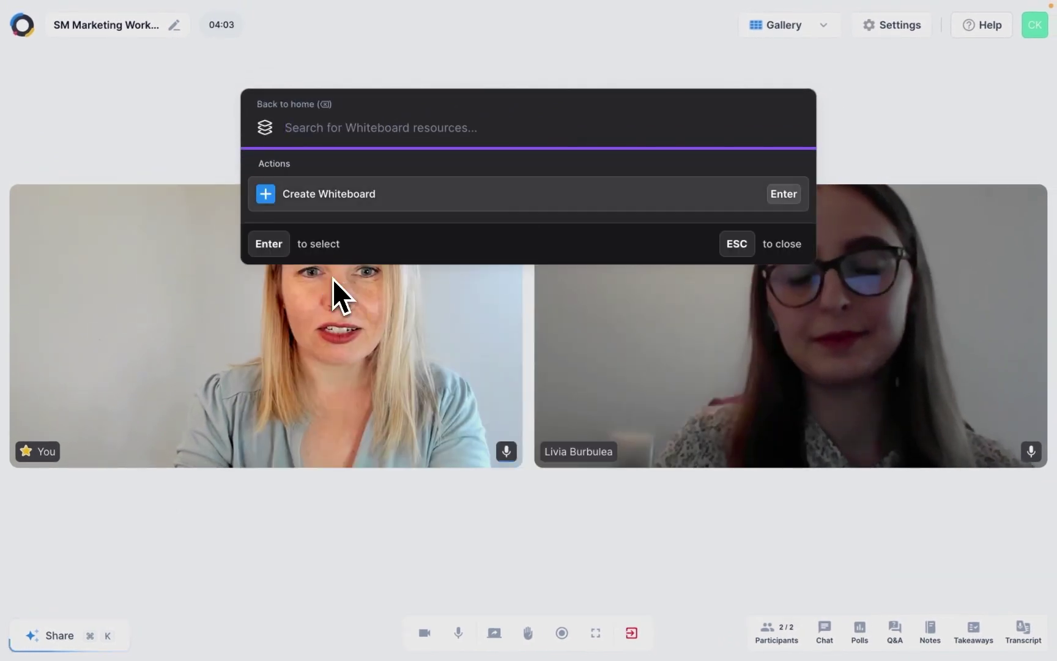
pyautogui.click(317, 202)
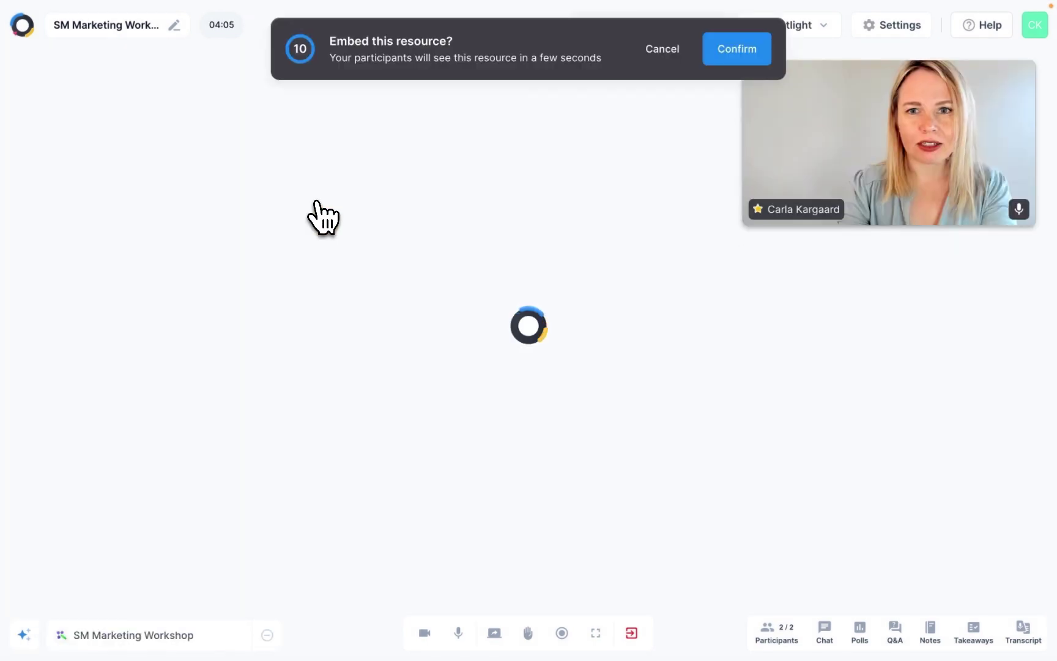
# Confirm the whiteboard embed, check its interaction setting, and switch your view to Audience.
pyautogui.click(737, 68)
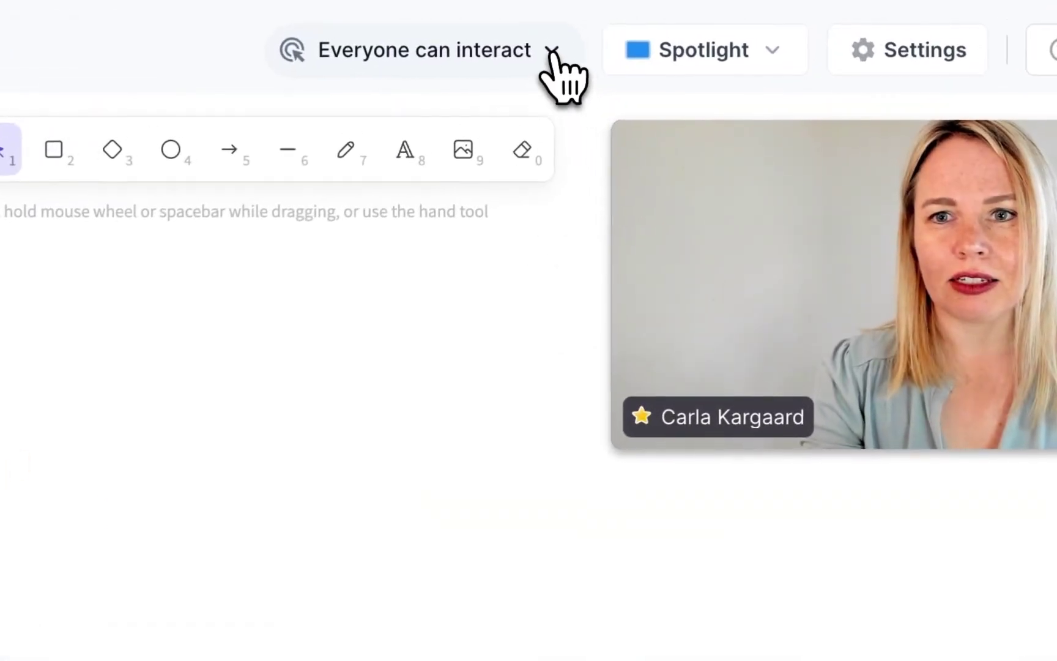
pyautogui.click(552, 52)
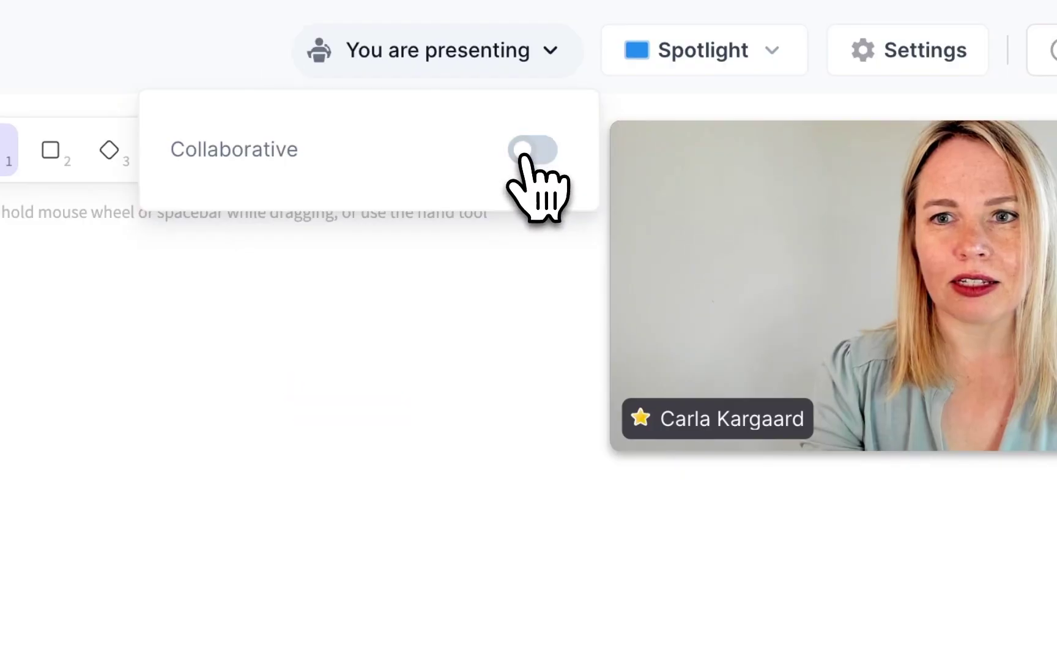
pyautogui.click(699, 52)
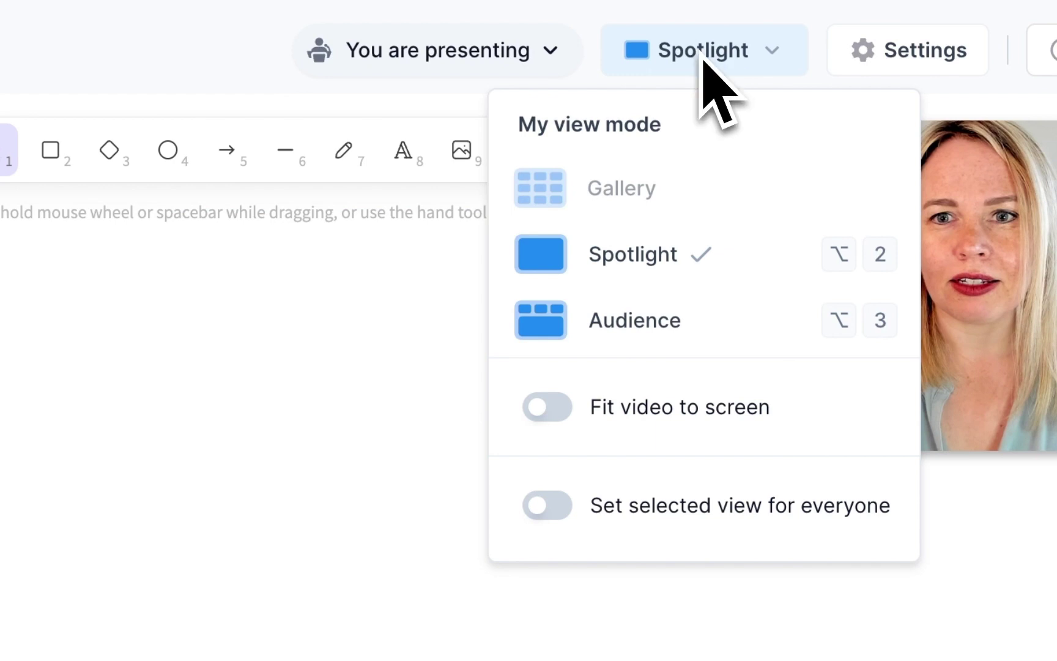
pyautogui.click(606, 315)
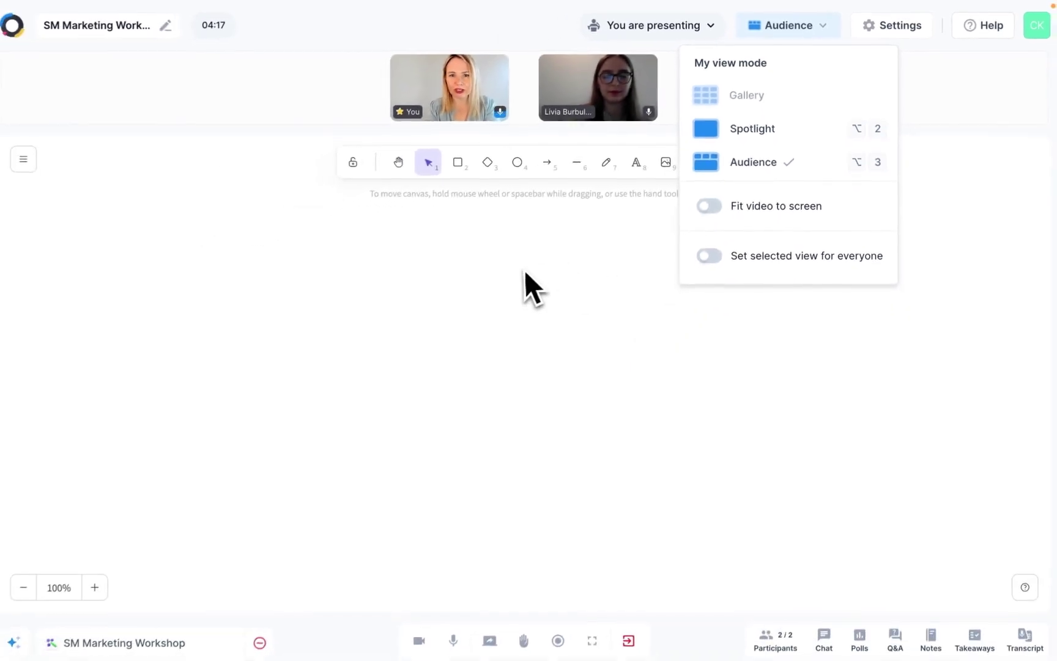
# Add the title 'Social Media Workshop' to the whiteboard with the Text tool.
pyautogui.click(479, 260)
pyautogui.click(736, 158)
pyautogui.click(330, 424)
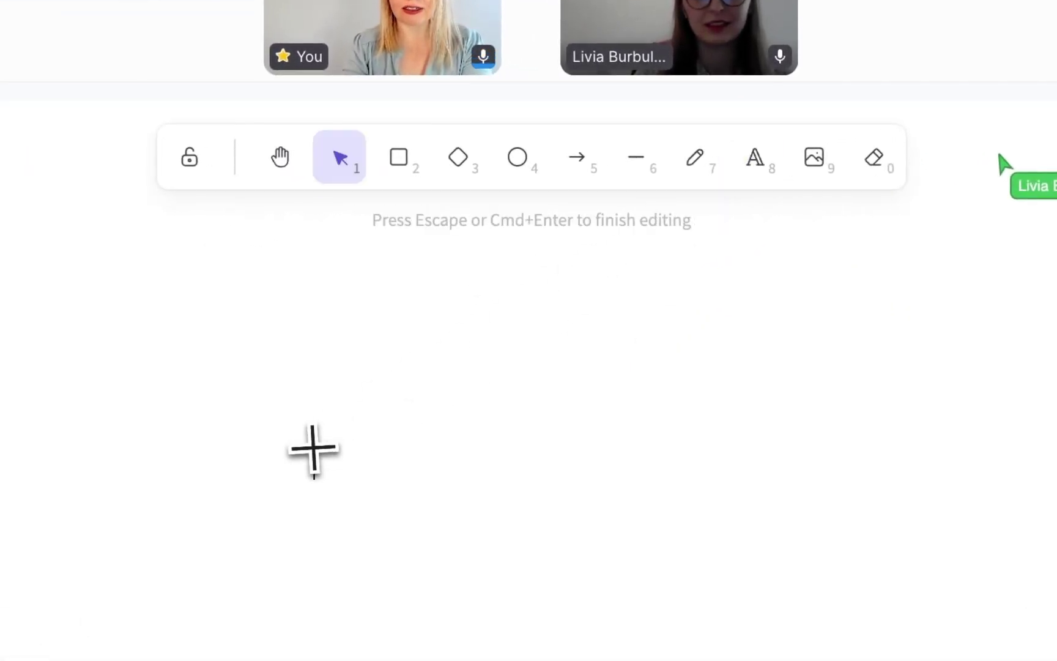
pyautogui.write('Social Media Workshop')
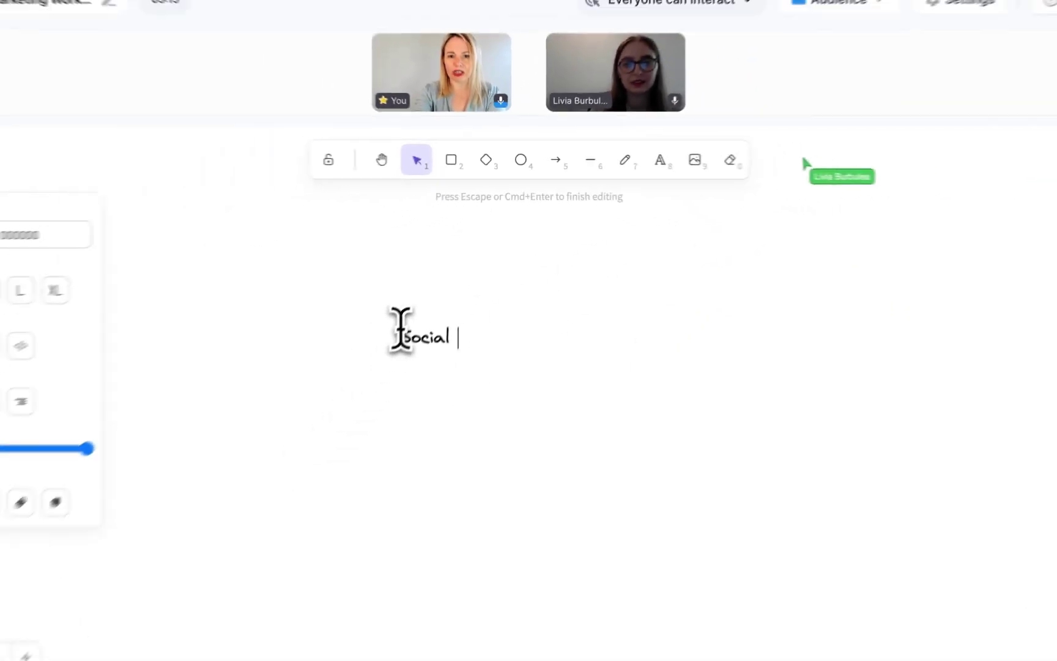
pyautogui.press('Escape')
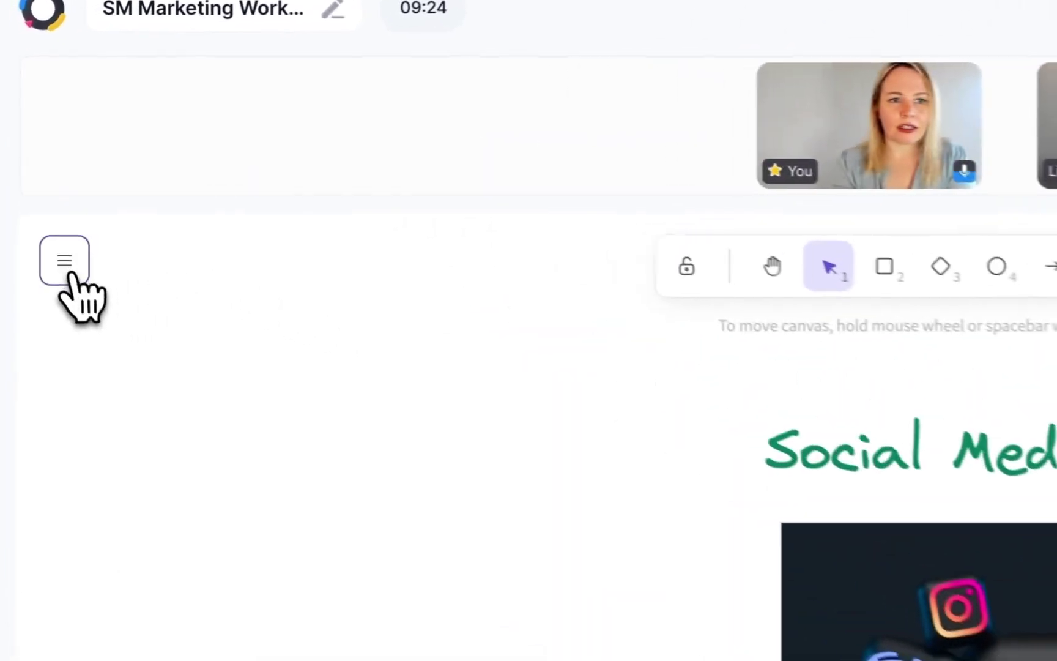
# Export the whiteboard as an SVG image, then stop sharing it.
pyautogui.click(34, 158)
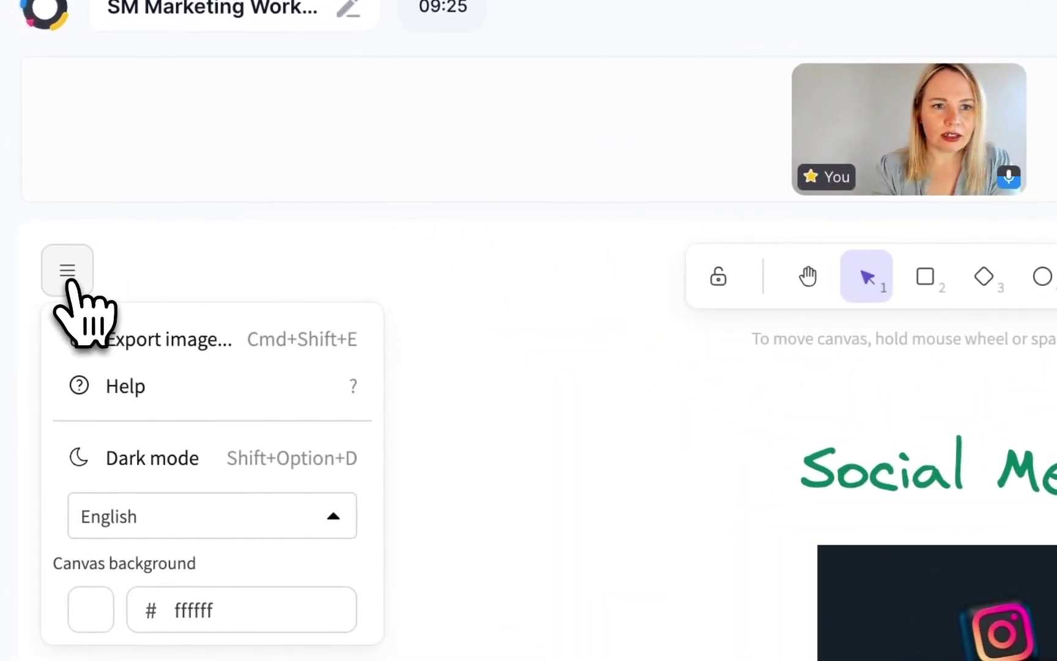
pyautogui.click(117, 334)
pyautogui.click(527, 515)
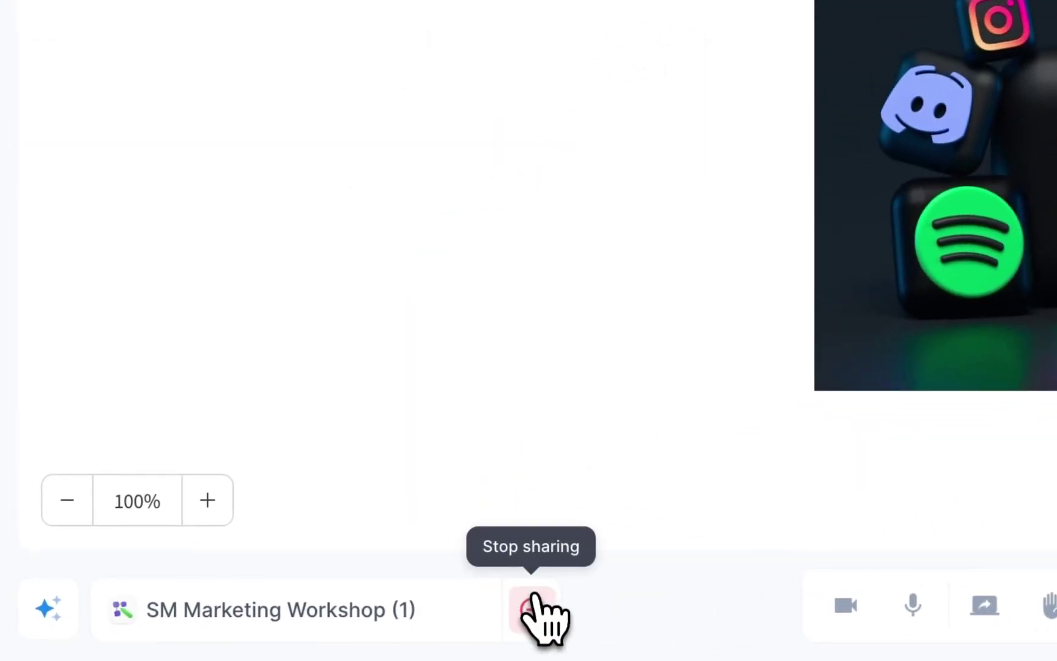
pyautogui.click(534, 603)
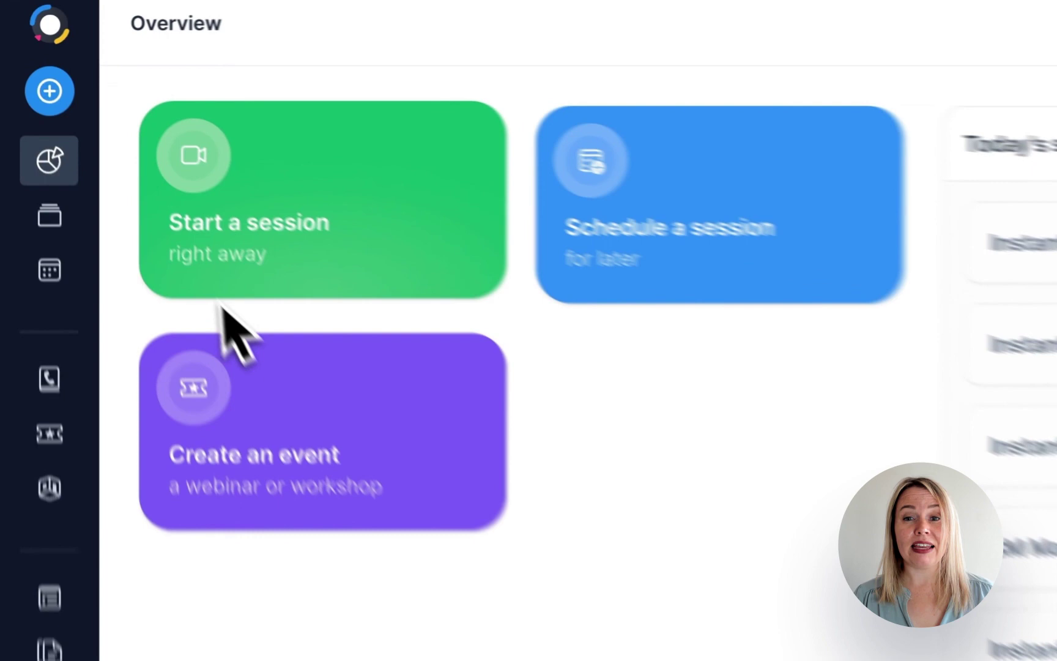
# Open the latest Instant Session in Memory and its SM Marketing Workshop (1) whiteboard menu.
pyautogui.moveTo(34, 134)
pyautogui.click(79, 257)
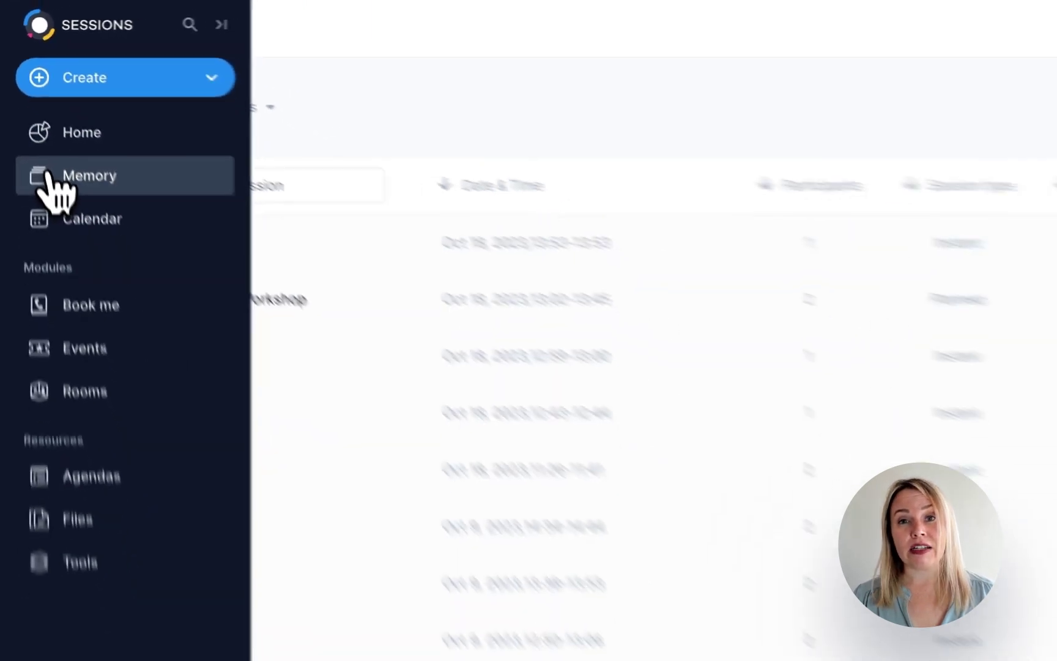
pyautogui.click(217, 189)
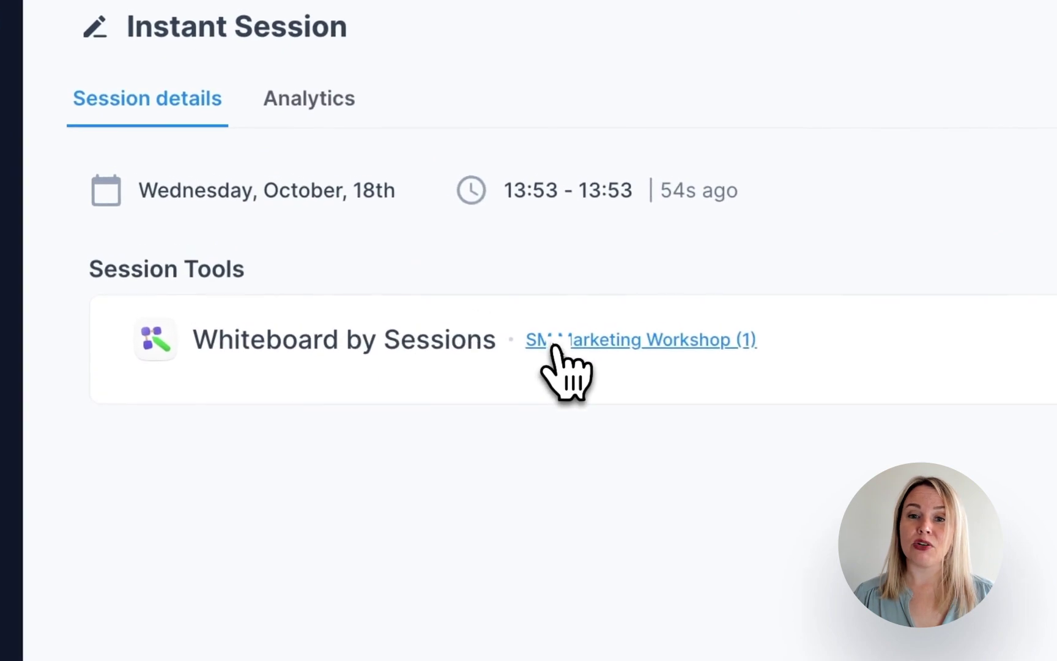
pyautogui.click(324, 231)
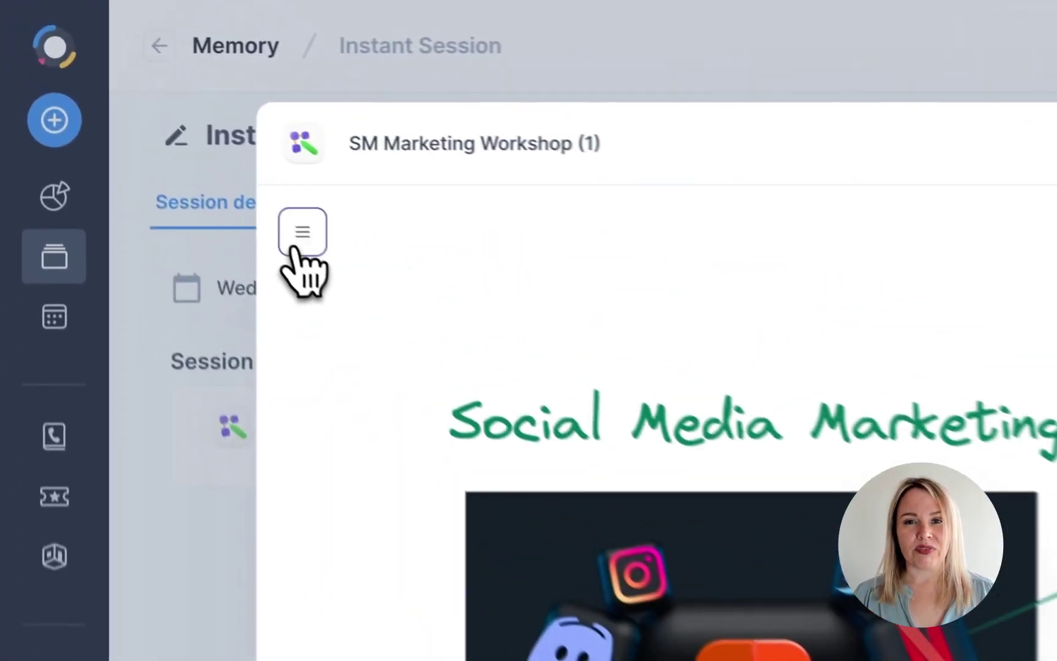
pyautogui.click(161, 126)
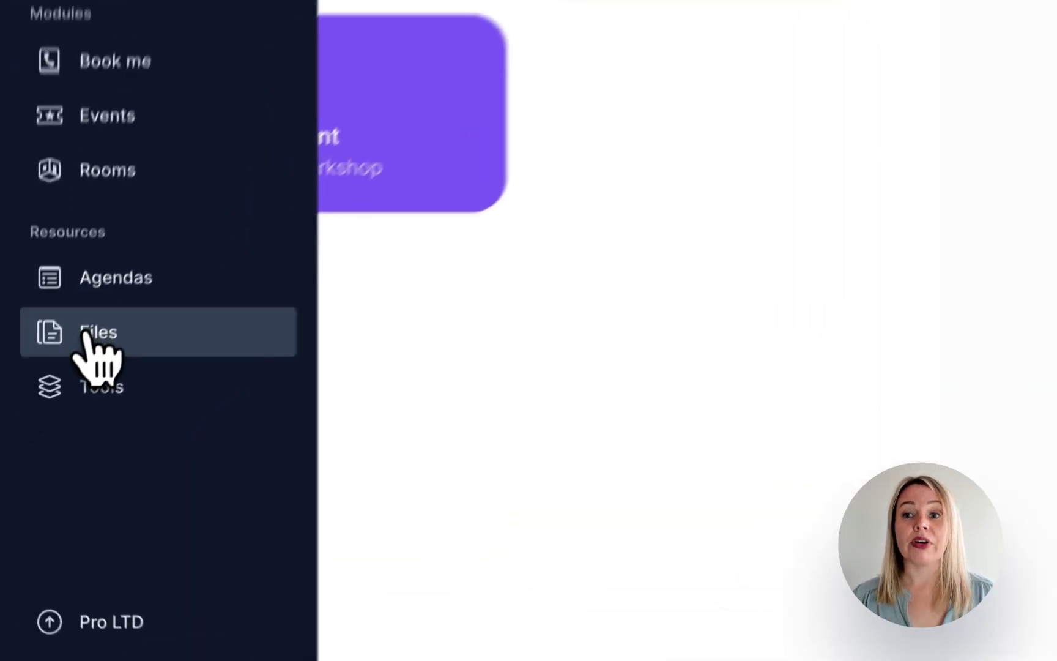
# Create a New Whiteboard in Tools titled Social Media Marketing with Pros and Cons columns.
pyautogui.click(48, 427)
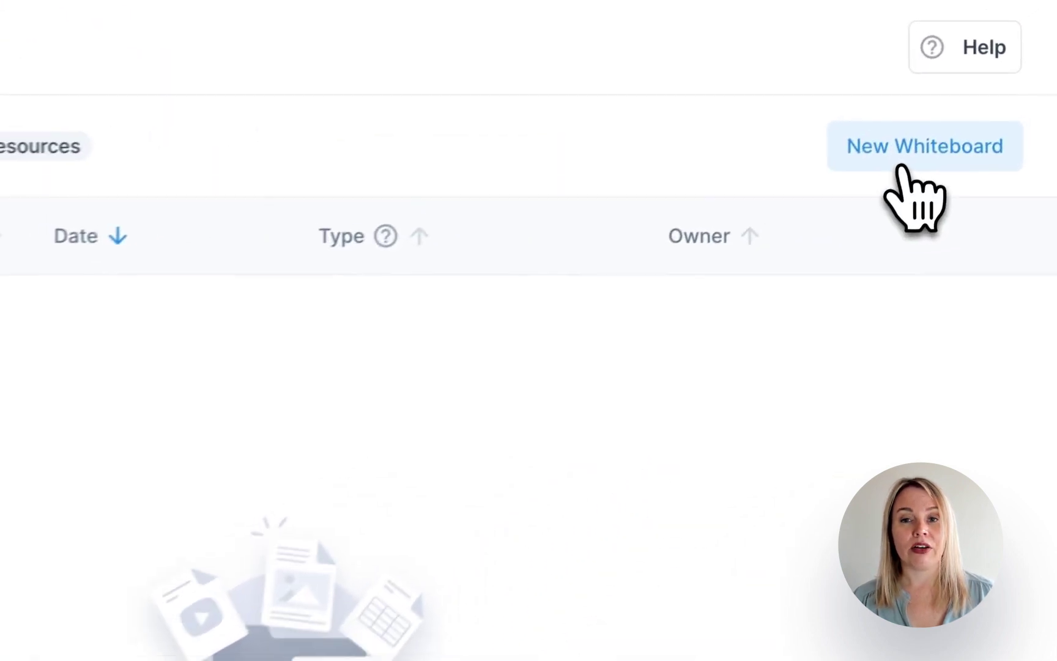
pyautogui.click(902, 166)
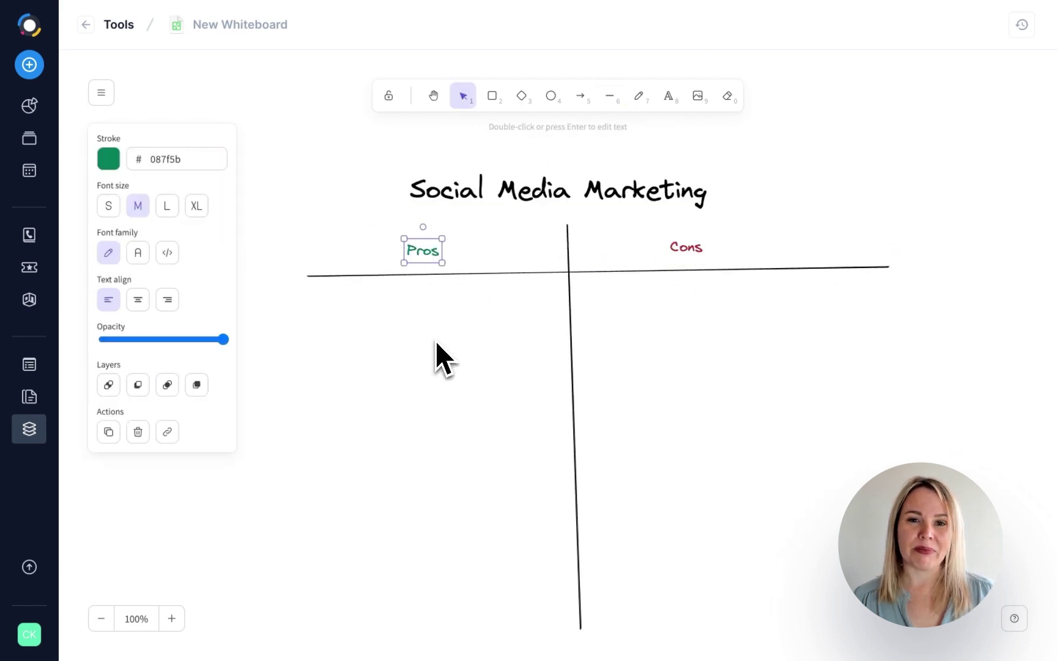
pyautogui.click(503, 413)
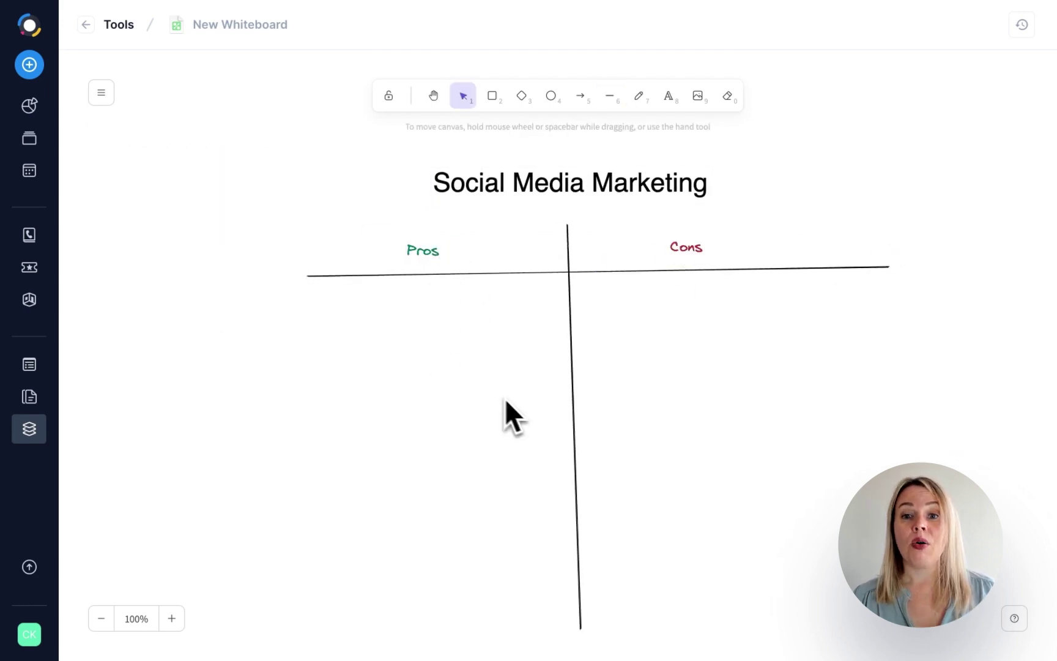
# Rename the Tools whiteboard to 'Social Media Marketing' and open its Board/Template Type choice.
pyautogui.click(120, 27)
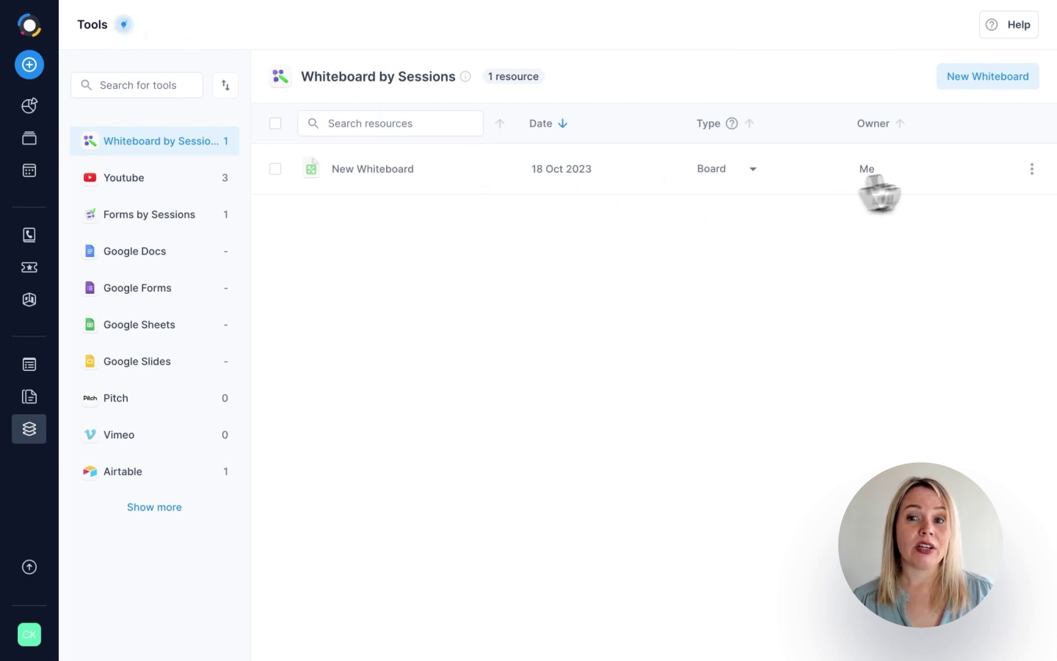
pyautogui.click(1032, 169)
pyautogui.click(962, 204)
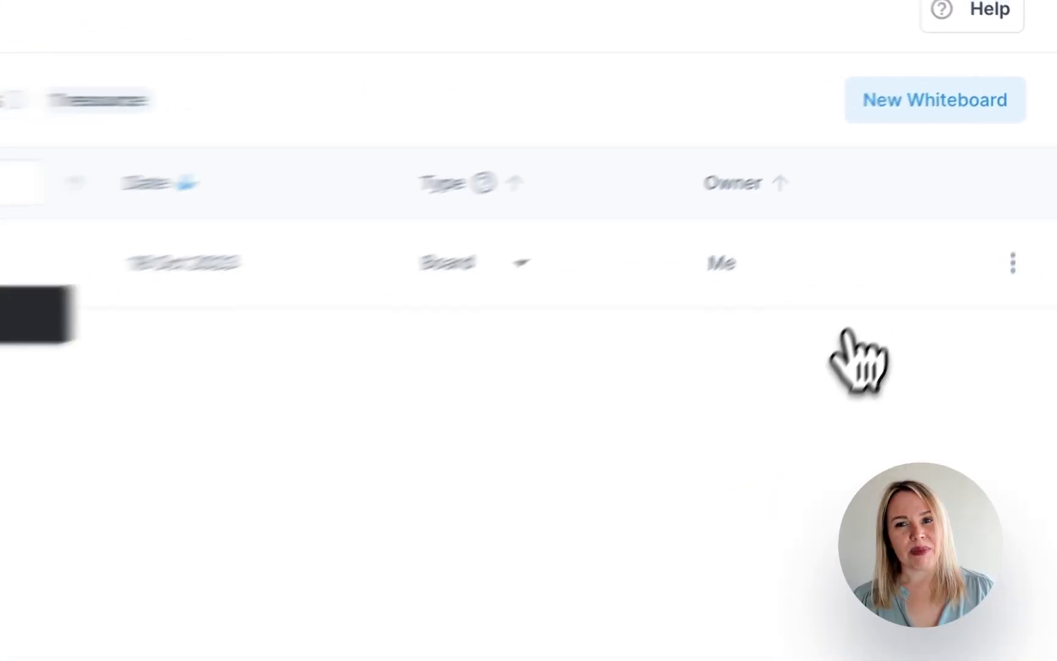
pyautogui.write('Socia')
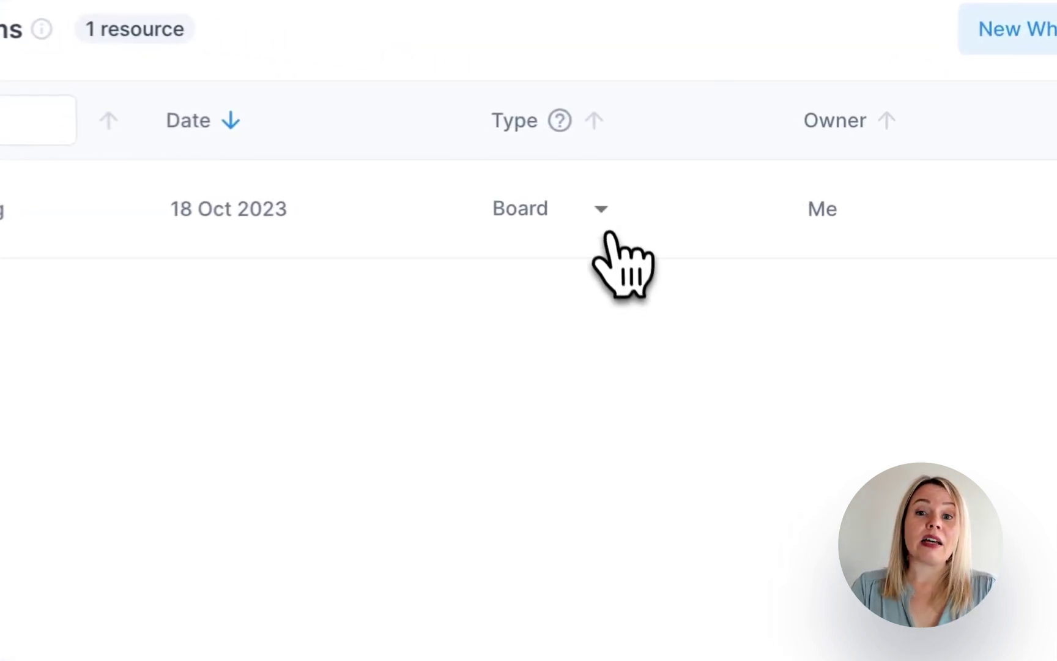
pyautogui.click(754, 170)
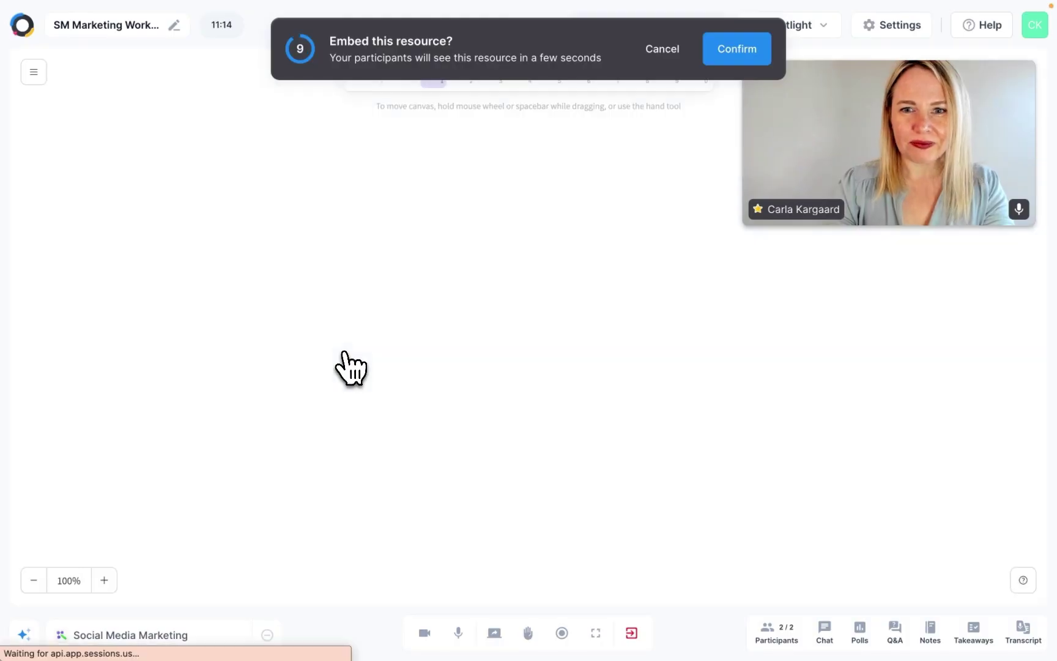
# Confirm embedding the Social Media Marketing board and switch the meeting view to Audience.
pyautogui.click(728, 60)
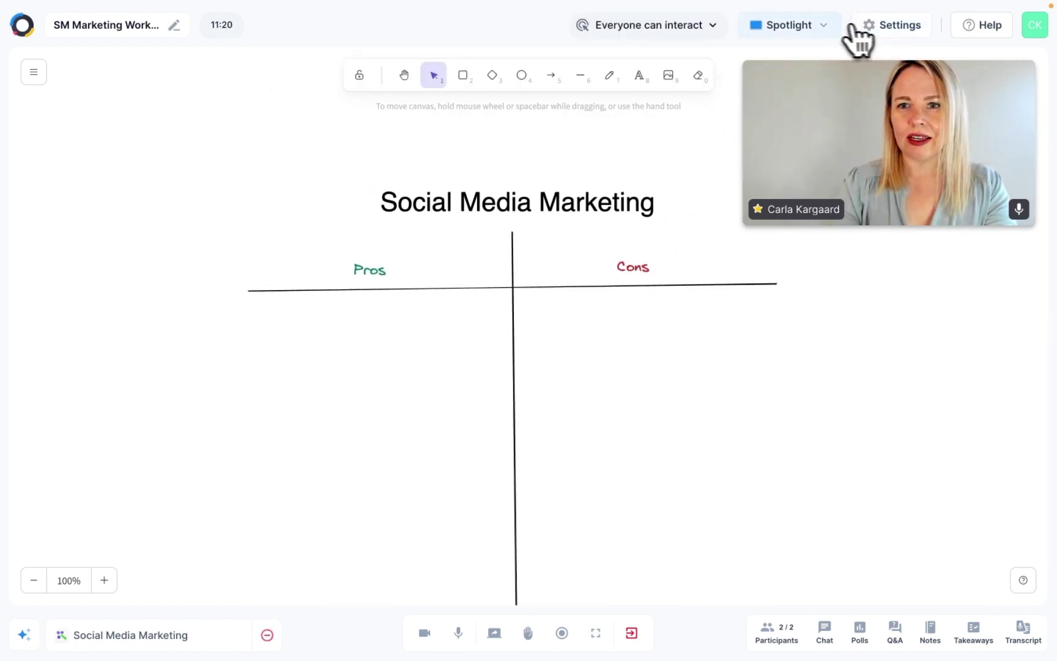
pyautogui.click(826, 28)
pyautogui.click(769, 161)
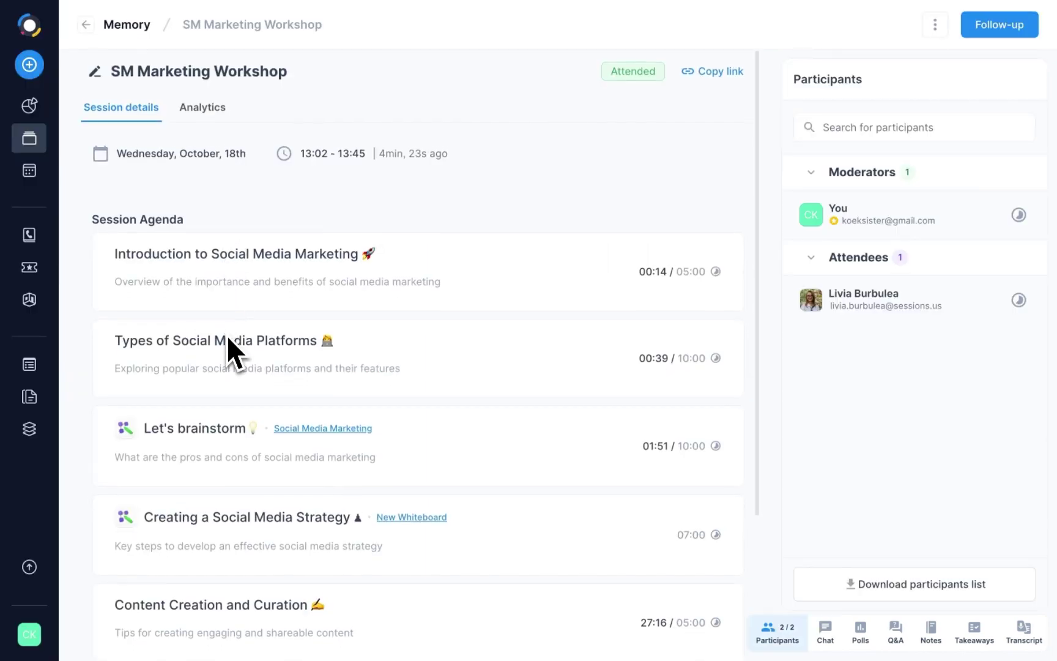
# Open the Social Media Marketing whiteboard attached to the Let's brainstorm agenda item.
pyautogui.scroll(-3, 226, 336)
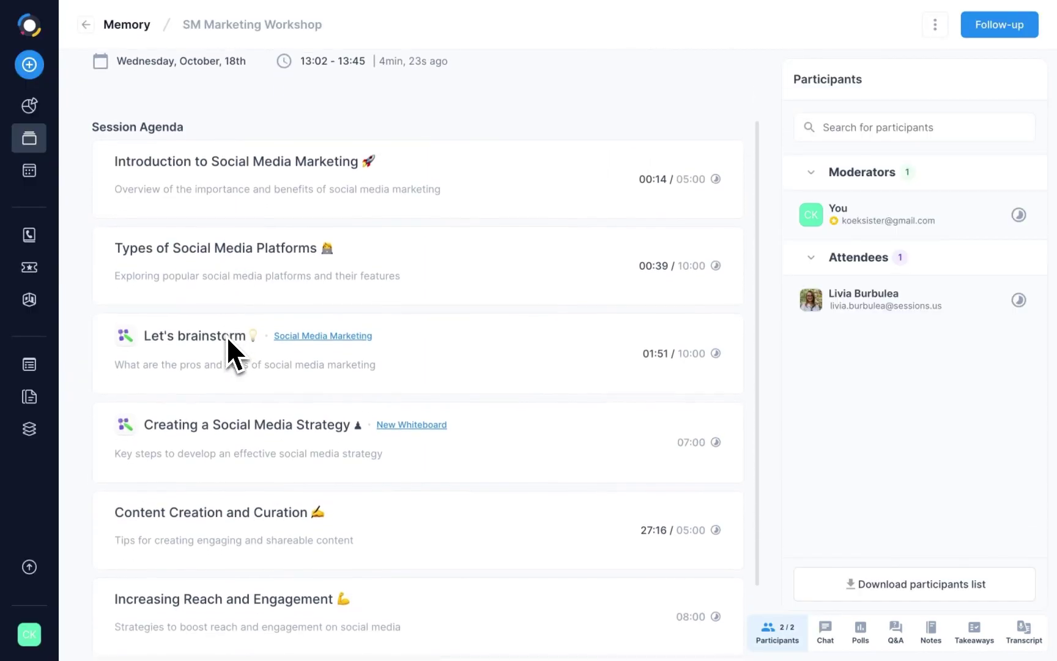
pyautogui.click(292, 337)
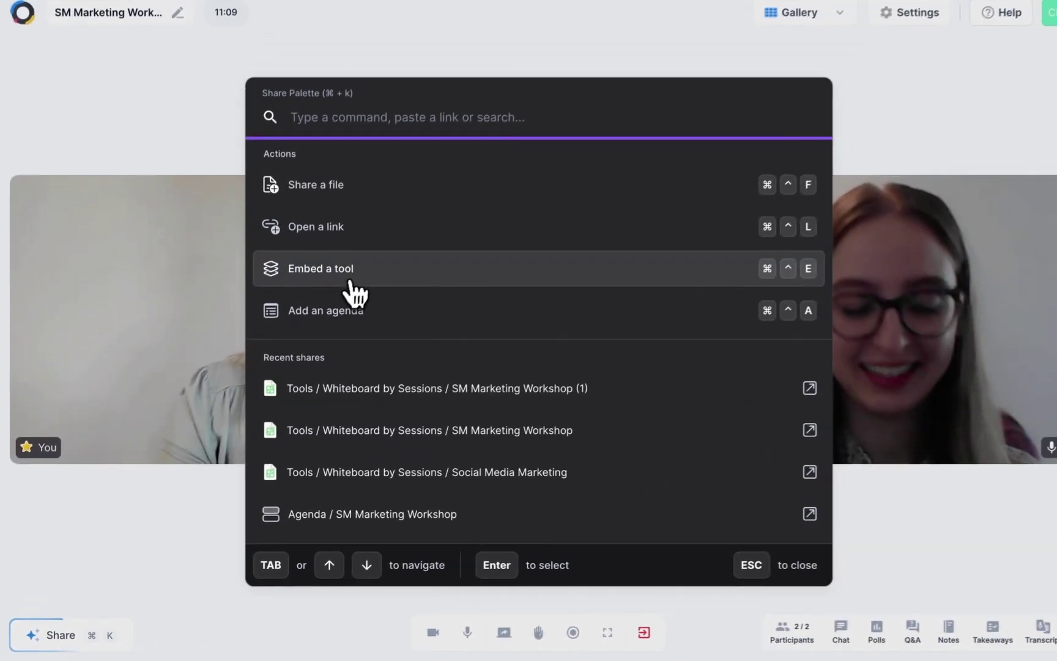
# Embed the Social Media Marketing whiteboard via Embed a tool > Whiteboard and confirm it.
pyautogui.click(347, 280)
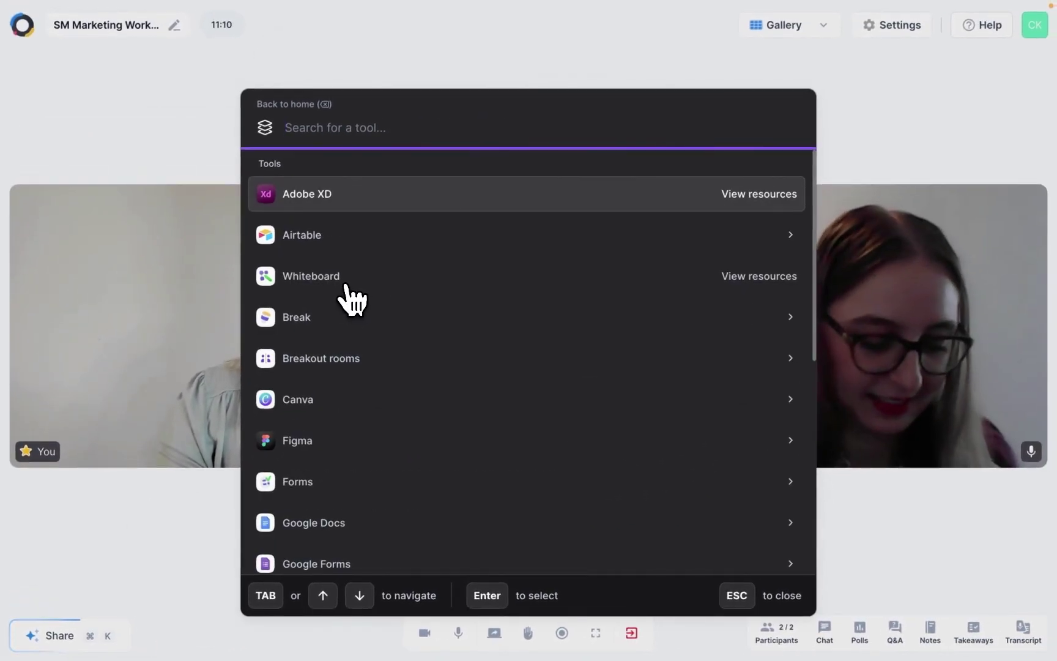
pyautogui.click(346, 288)
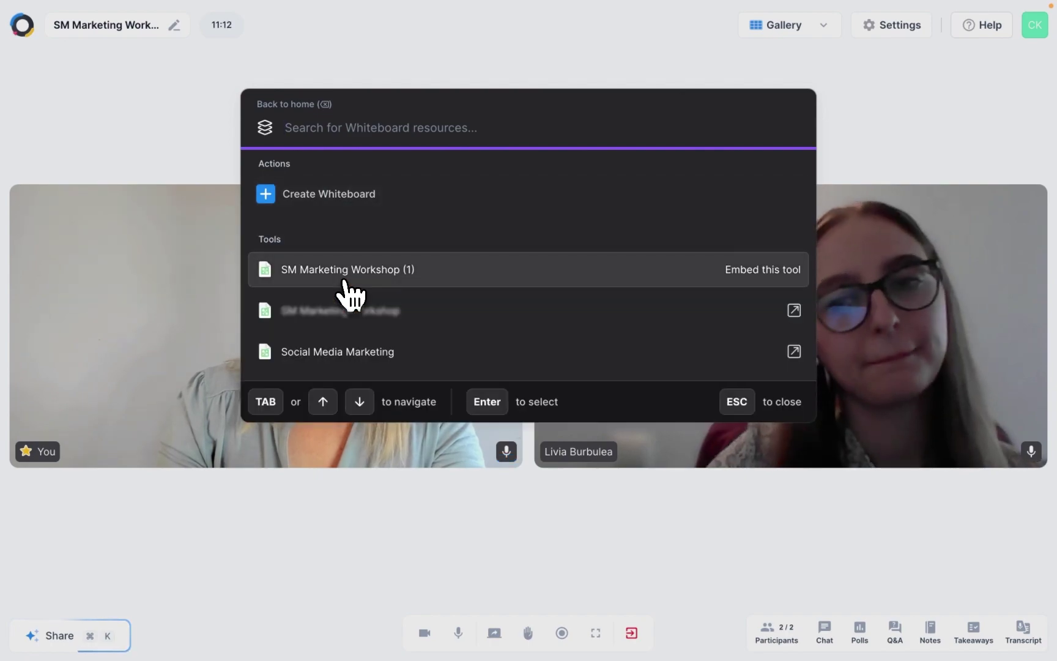
pyautogui.click(349, 352)
pyautogui.click(734, 48)
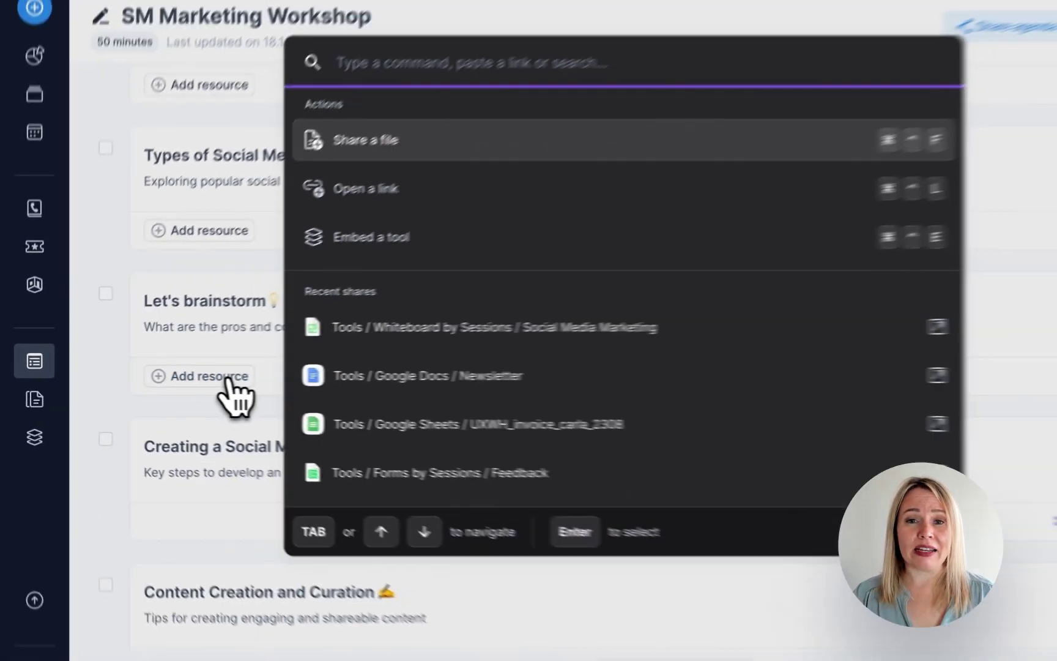
# Embed the Whiteboard tool's Social Media Marketing board as the Let's brainstorm resource.
pyautogui.click(340, 264)
pyautogui.click(338, 274)
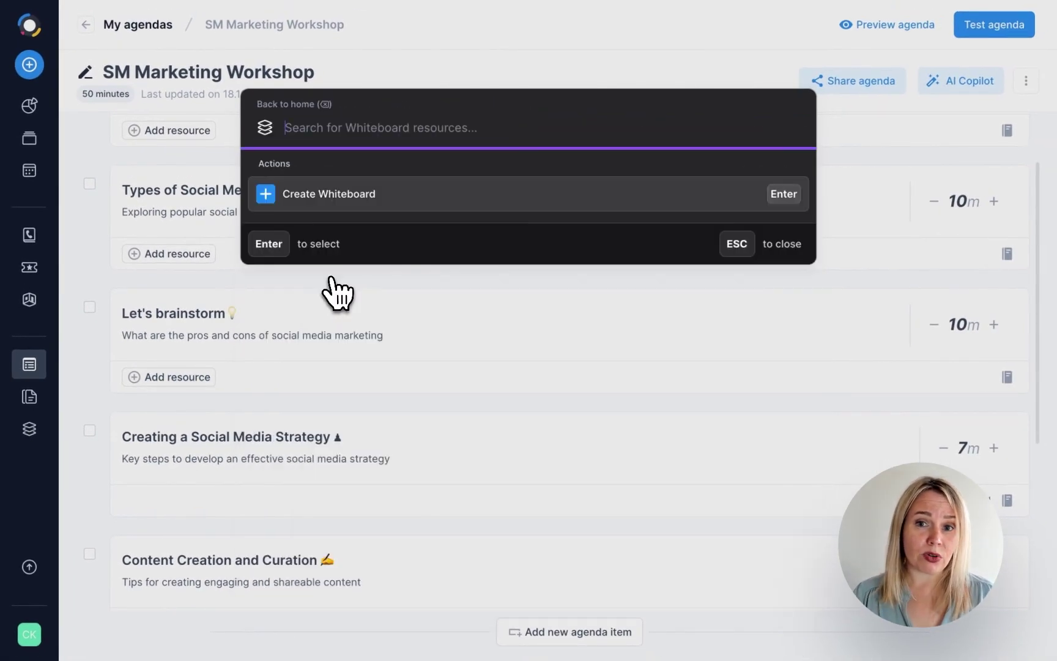
pyautogui.click(331, 281)
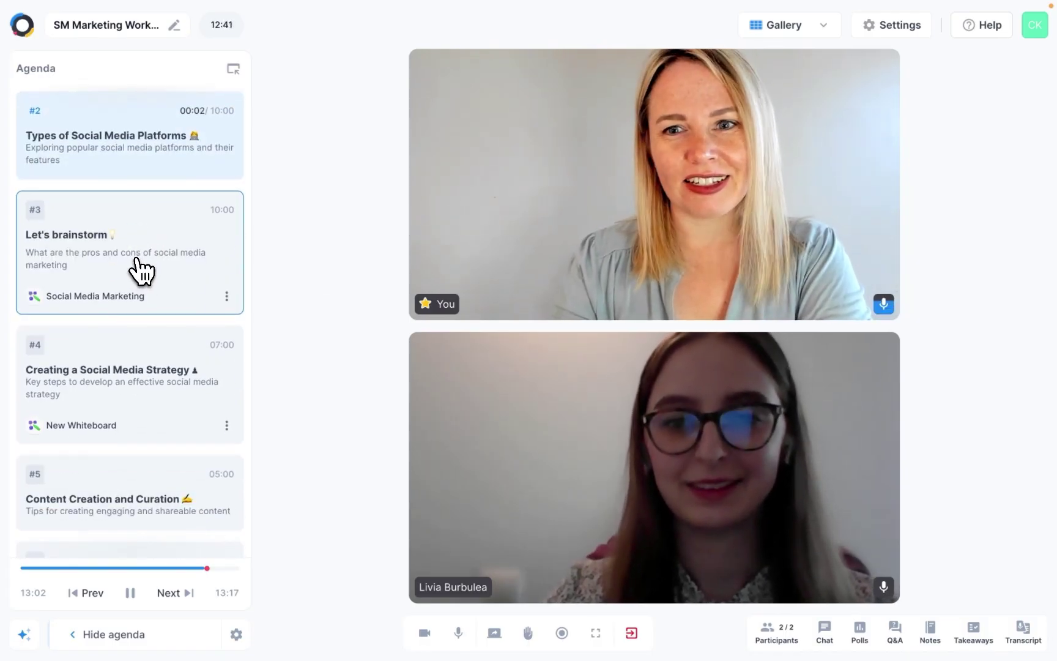
# Start agenda item #3, Let's brainstorm, then advance to item #5, Content Creation and Curation.
pyautogui.click(136, 267)
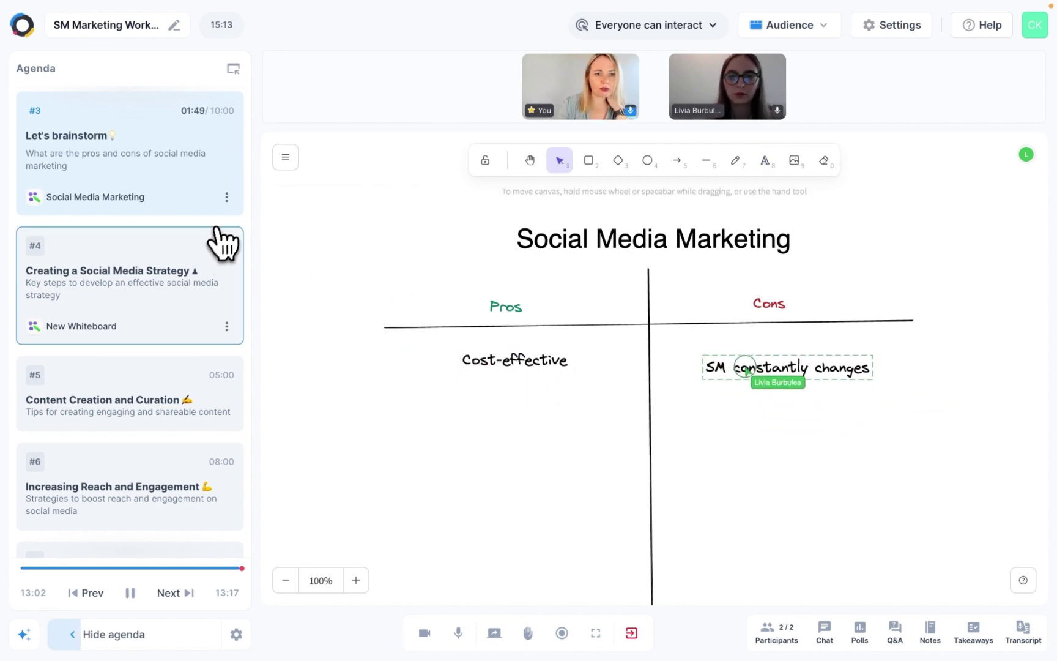
pyautogui.click(175, 392)
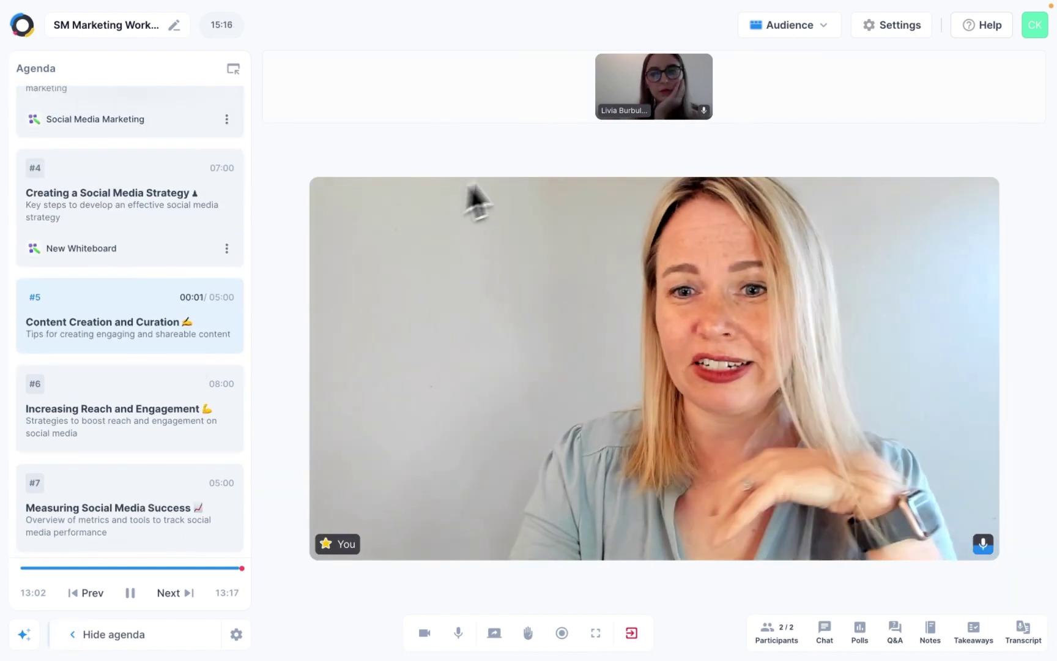